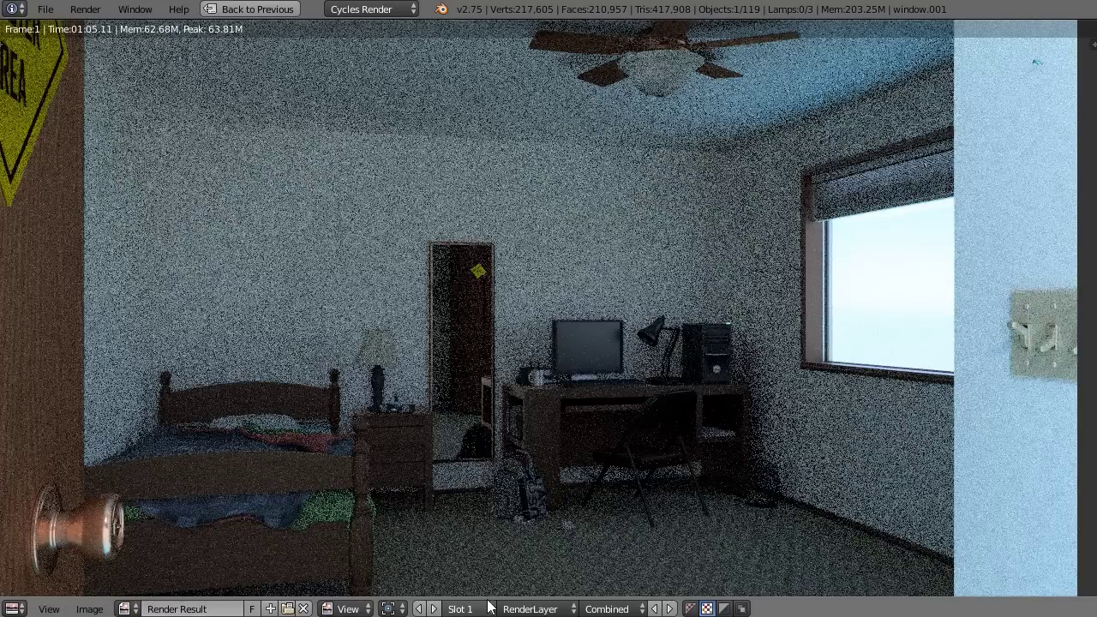
# Step: Compare the bedroom renders stored in Render Result Slot 2 and Slot 1
pyautogui.click(467, 606)
pyautogui.click(462, 571)
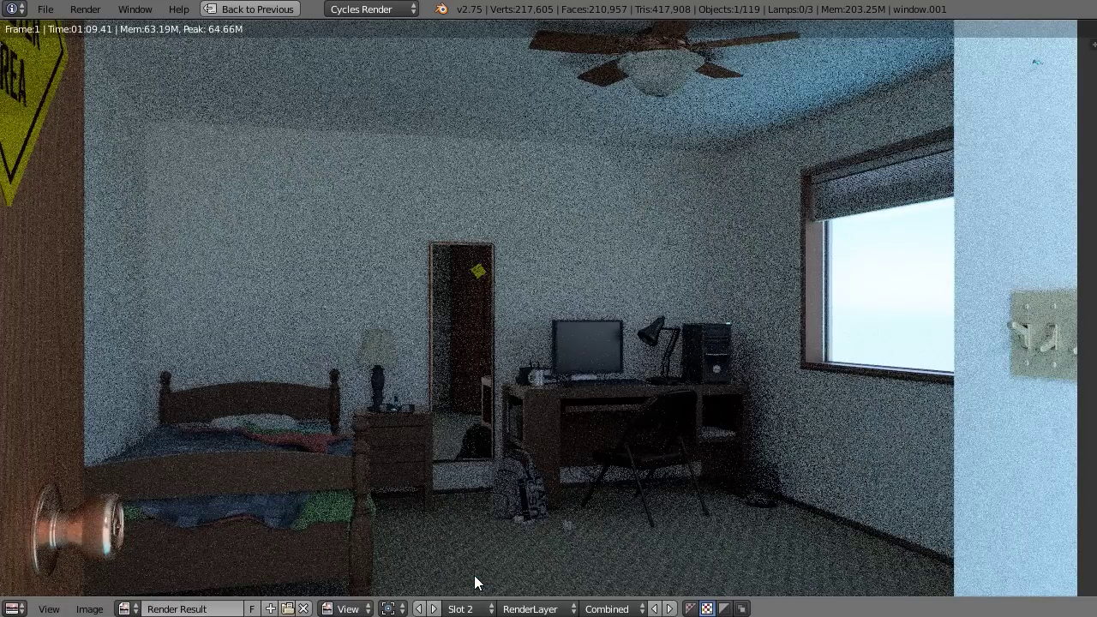
pyautogui.moveTo(489, 391)
pyautogui.mouseDown(button='middle')
pyautogui.moveTo(480, 383)
pyautogui.moveTo(491, 382)
pyautogui.mouseUp(button='middle')
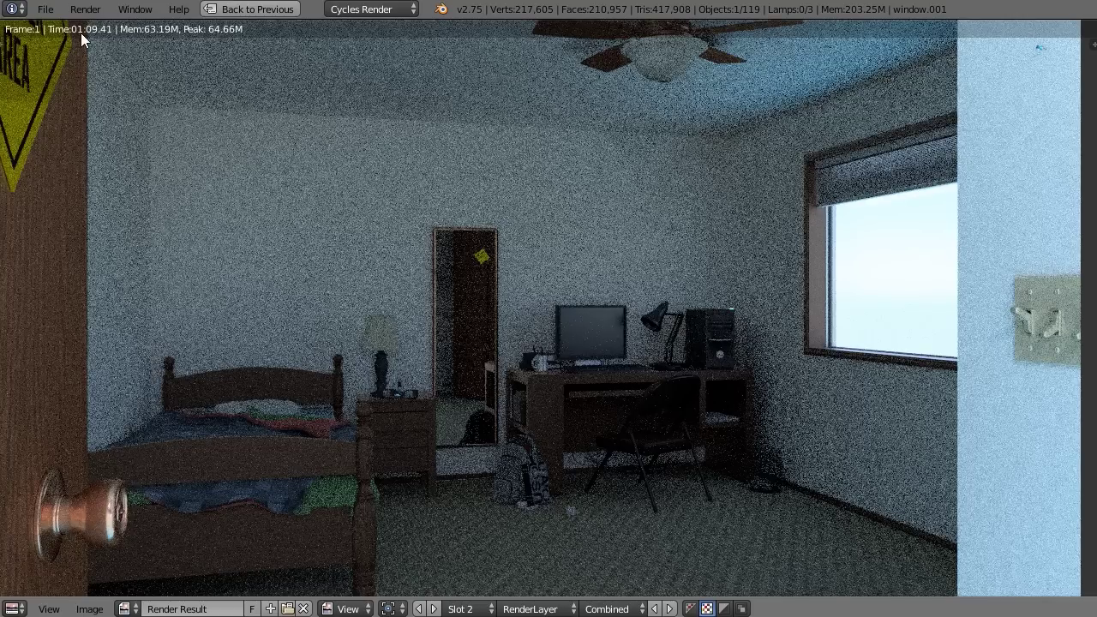
pyautogui.click(462, 608)
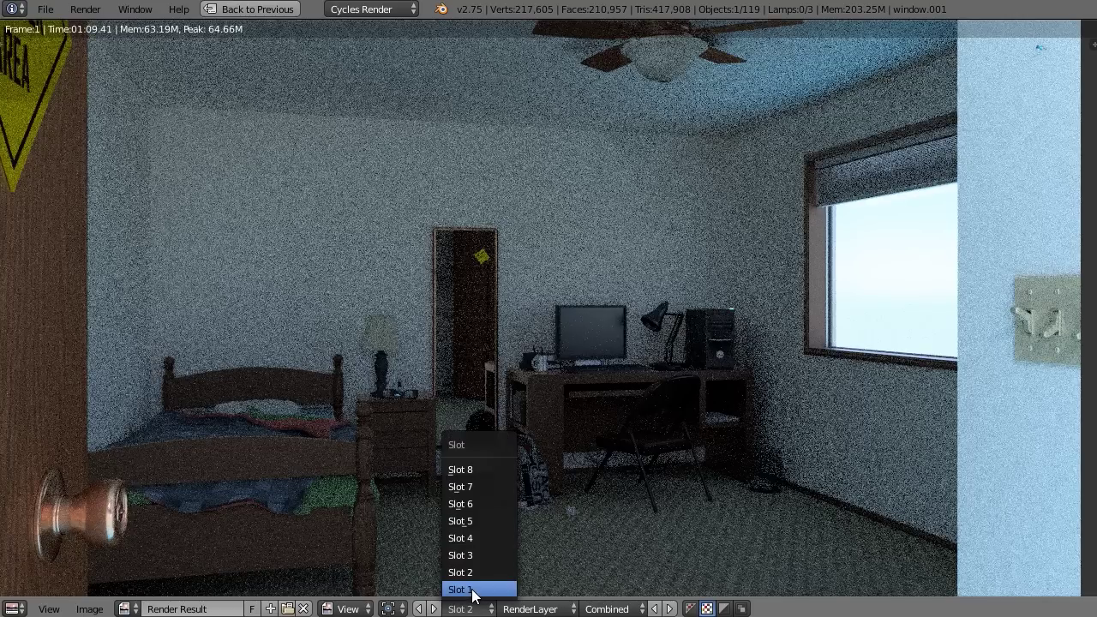
pyautogui.click(472, 589)
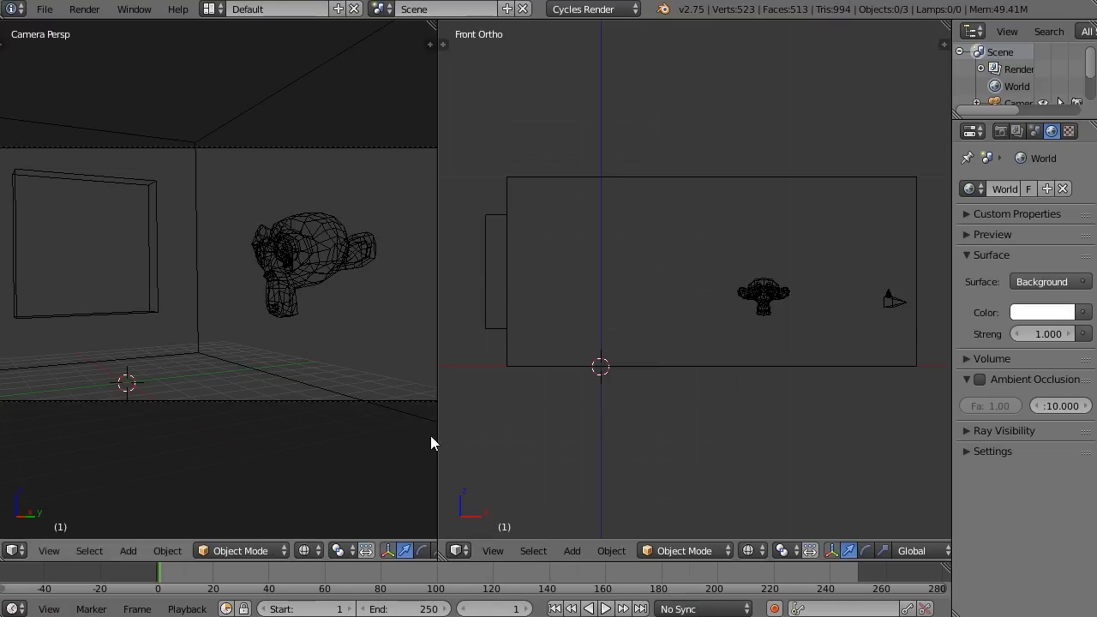
# Step: Switch the left viewport to Rendered shading and widen the Properties editor
pyautogui.click(306, 550)
pyautogui.click(326, 436)
pyautogui.moveTo(703, 313)
pyautogui.mouseDown(button='middle')
pyautogui.moveTo(661, 314)
pyautogui.moveTo(711, 338)
pyautogui.moveTo(703, 291)
pyautogui.mouseUp(button='middle')
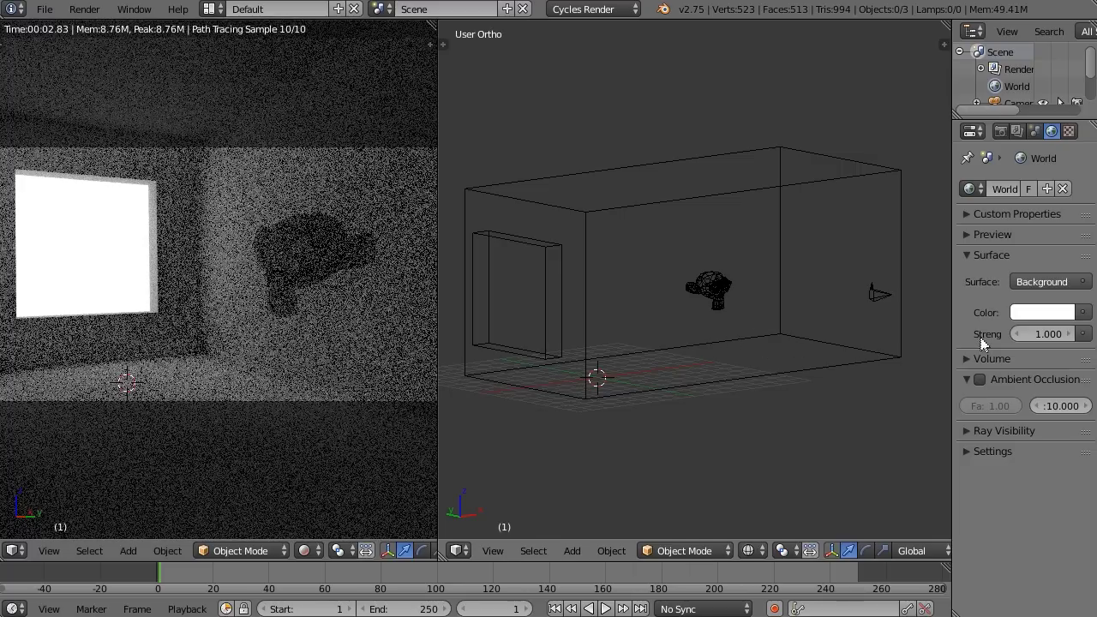
pyautogui.moveTo(951, 314); pyautogui.dragTo(905, 343)
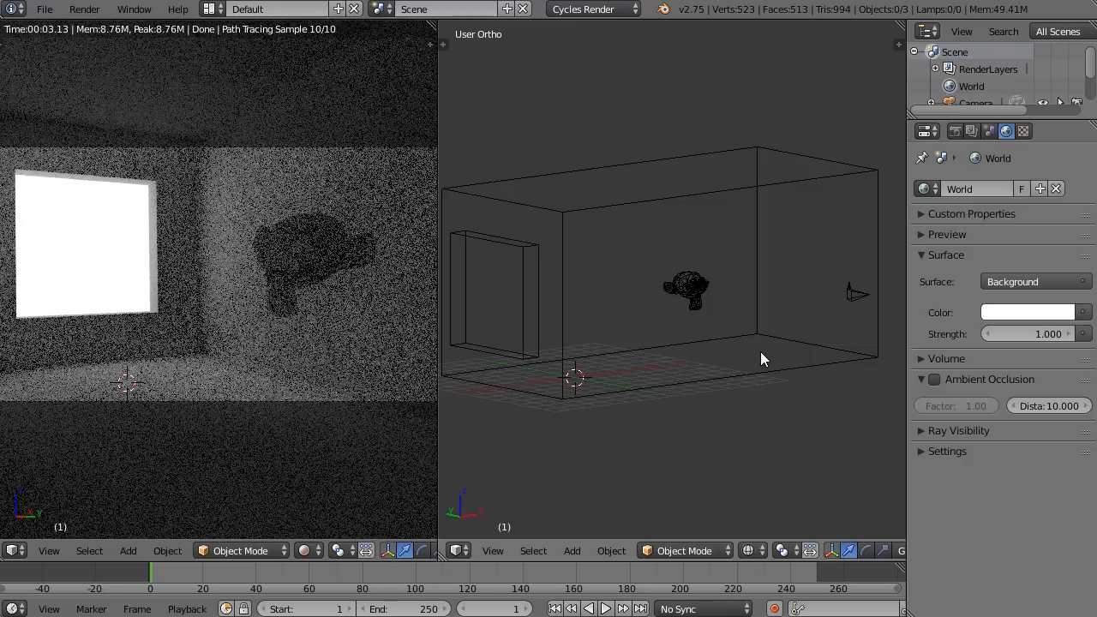
# Step: Orbit the right viewport around the room box to an angled view
pyautogui.moveTo(729, 369); pyautogui.dragTo(697, 374, button='middle')
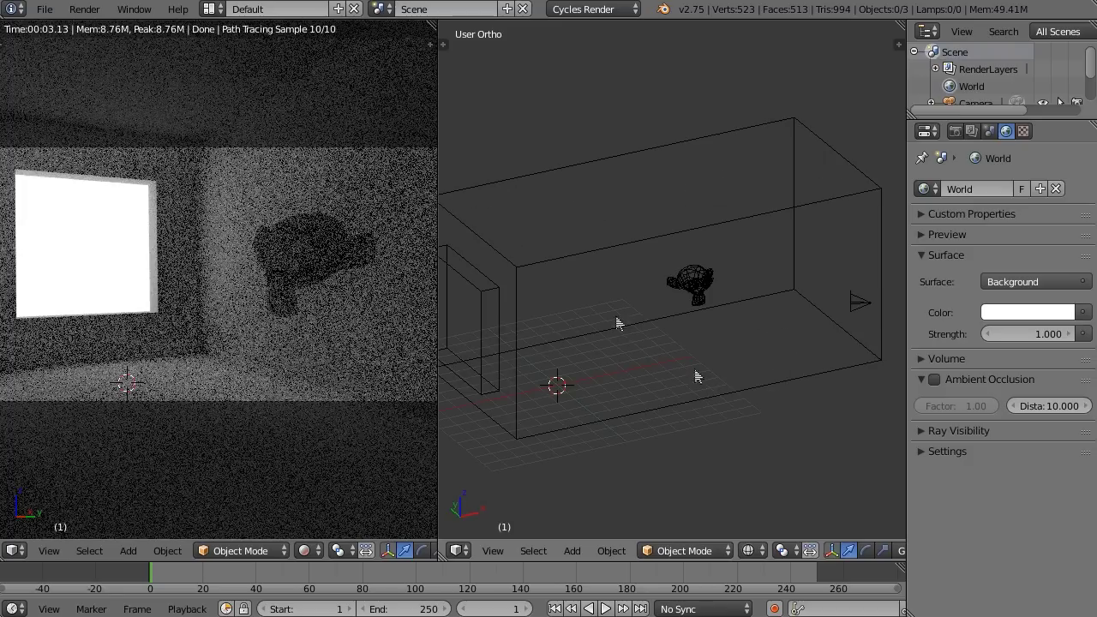
pyautogui.moveTo(629, 348); pyautogui.dragTo(554, 337, button='middle')
pyautogui.moveTo(729, 313); pyautogui.dragTo(700, 316, button='middle')
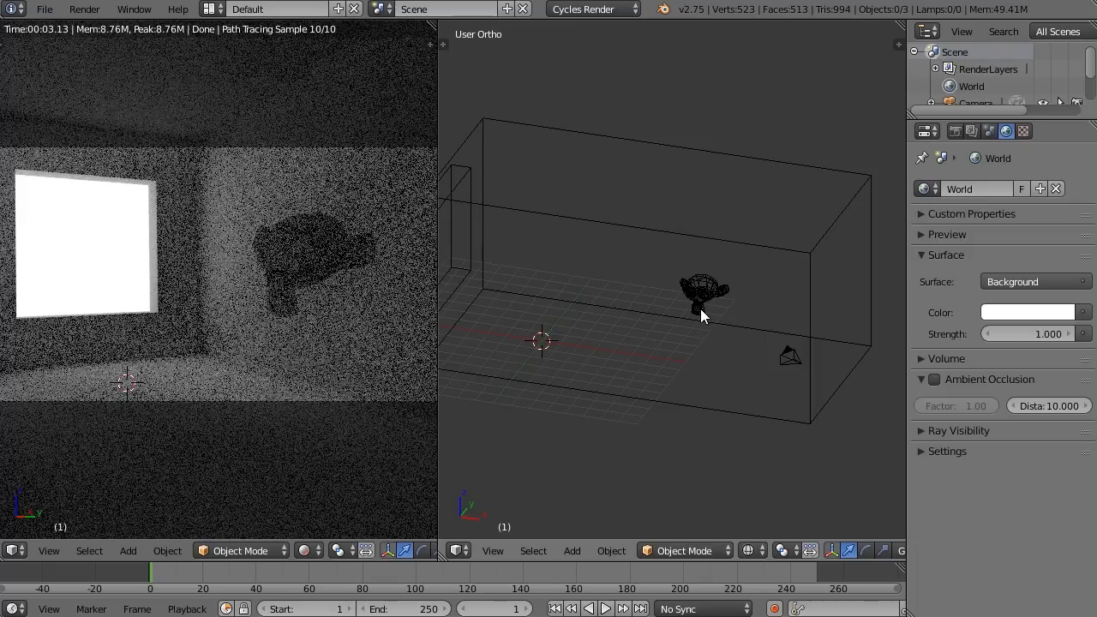
pyautogui.moveTo(694, 313)
pyautogui.mouseDown(button='middle')
pyautogui.moveTo(752, 348)
pyautogui.moveTo(641, 348)
pyautogui.moveTo(705, 321)
pyautogui.moveTo(654, 328)
pyautogui.moveTo(766, 335)
pyautogui.moveTo(632, 402)
pyautogui.moveTo(802, 377)
pyautogui.moveTo(798, 399)
pyautogui.moveTo(742, 152)
pyautogui.mouseUp(button='middle')
pyautogui.moveTo(742, 153); pyautogui.dragTo(828, 263)
pyautogui.moveTo(799, 334); pyautogui.dragTo(610, 396)
pyautogui.moveTo(676, 322); pyautogui.dragTo(512, 282)
pyautogui.moveTo(588, 98); pyautogui.dragTo(691, 242)
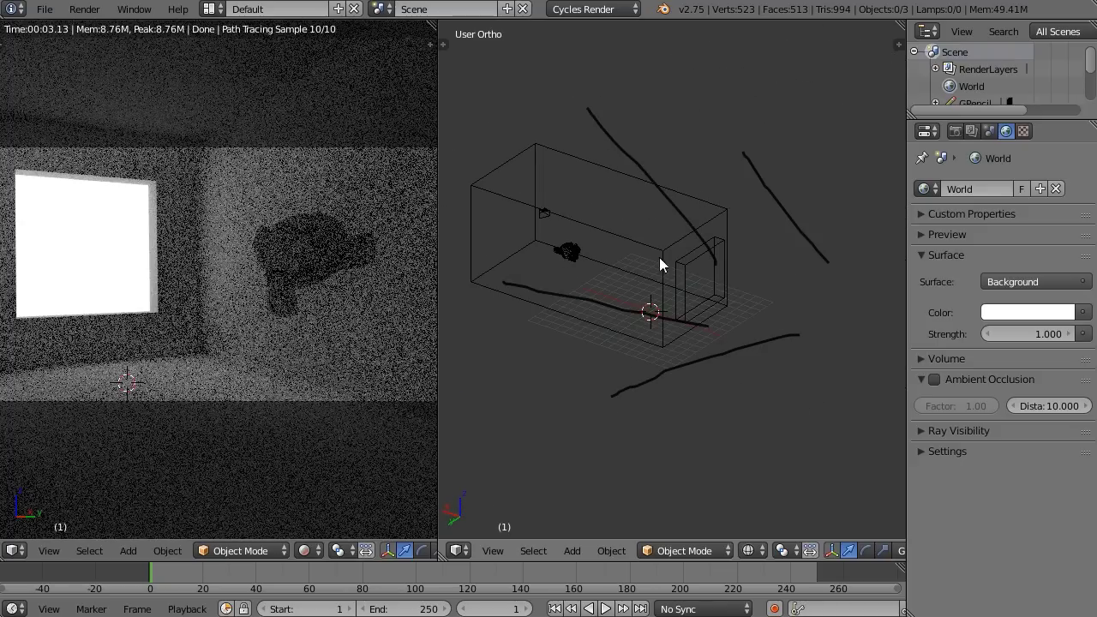
pyautogui.moveTo(659, 262)
pyautogui.mouseDown(button='middle')
pyautogui.moveTo(773, 257)
pyautogui.moveTo(827, 216)
pyautogui.mouseUp(button='middle')
pyautogui.moveTo(814, 190); pyautogui.dragTo(664, 258)
pyautogui.moveTo(812, 289)
pyautogui.mouseDown()
pyautogui.moveTo(795, 271)
pyautogui.moveTo(701, 249)
pyautogui.mouseUp()
pyautogui.moveTo(825, 208); pyautogui.dragTo(698, 251)
pyautogui.press('KP_6')
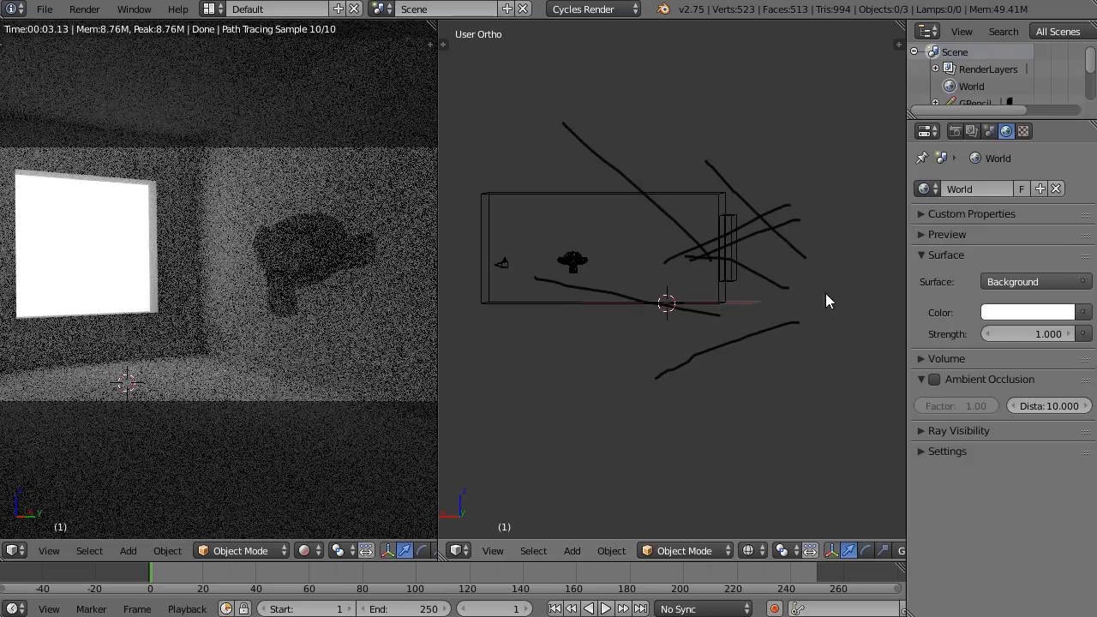
pyautogui.moveTo(813, 284)
pyautogui.mouseDown(button='right')
pyautogui.moveTo(752, 322)
pyautogui.moveTo(834, 298)
pyautogui.moveTo(586, 375)
pyautogui.moveTo(640, 360)
pyautogui.moveTo(666, 375)
pyautogui.moveTo(598, 300)
pyautogui.moveTo(514, 281)
pyautogui.moveTo(706, 314)
pyautogui.moveTo(792, 257)
pyautogui.moveTo(656, 254)
pyautogui.moveTo(686, 240)
pyautogui.moveTo(796, 234)
pyautogui.moveTo(724, 181)
pyautogui.moveTo(567, 145)
pyautogui.moveTo(515, 117)
pyautogui.mouseUp(button='right')
pyautogui.moveTo(728, 286)
pyautogui.mouseDown(button='middle')
pyautogui.moveTo(725, 379)
pyautogui.moveTo(661, 381)
pyautogui.moveTo(742, 384)
pyautogui.moveTo(702, 379)
pyautogui.mouseUp(button='middle')
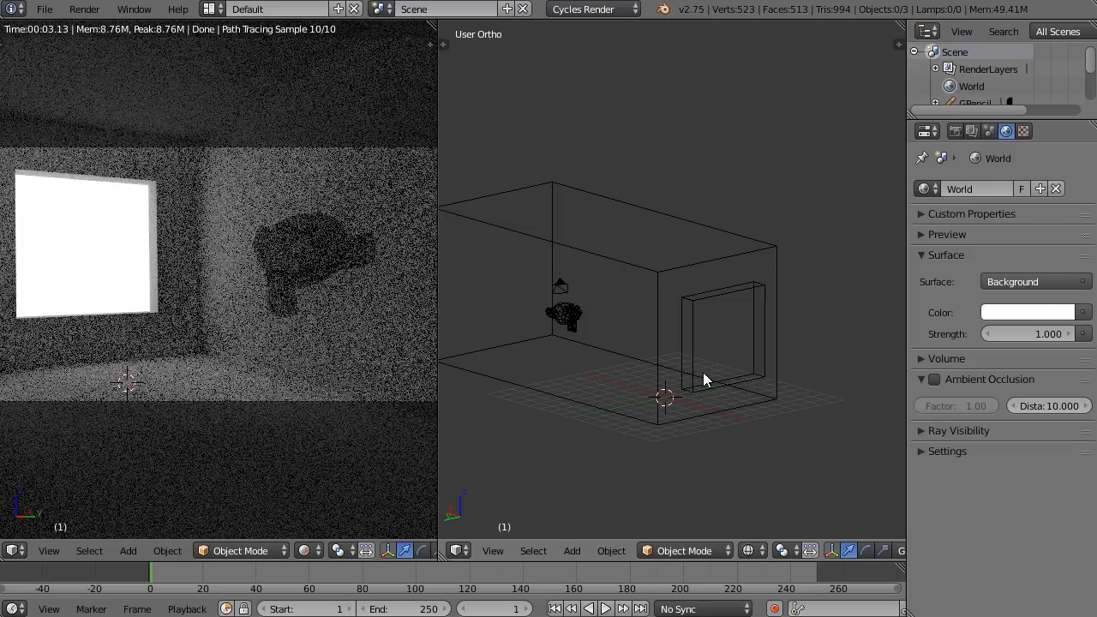
pyautogui.moveTo(704, 381); pyautogui.dragTo(730, 305, button='middle')
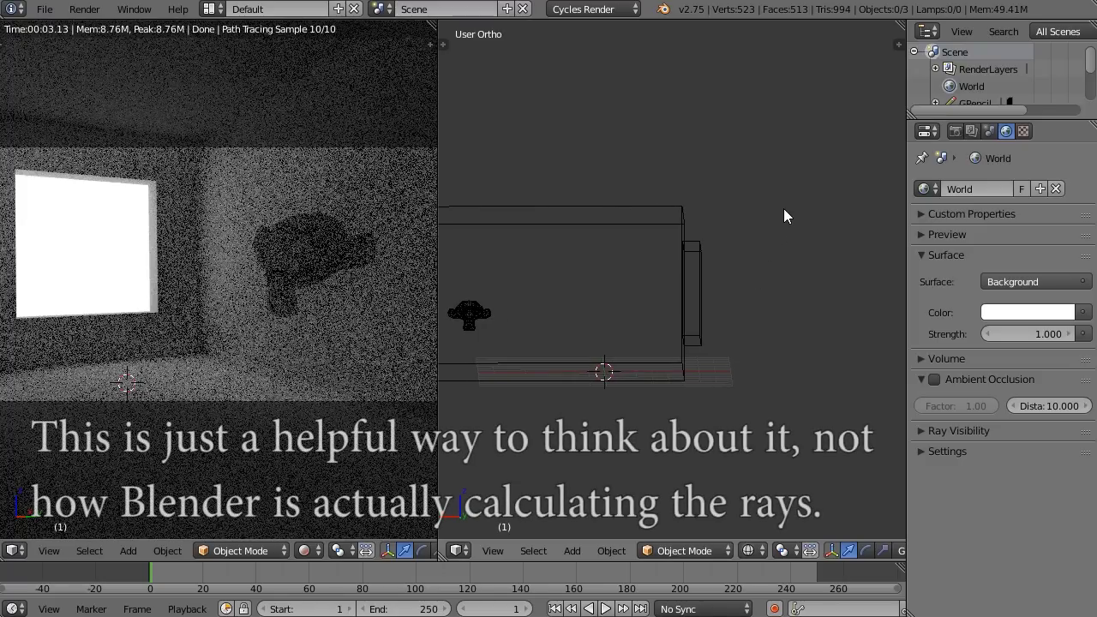
pyautogui.moveTo(781, 208); pyautogui.dragTo(668, 263)
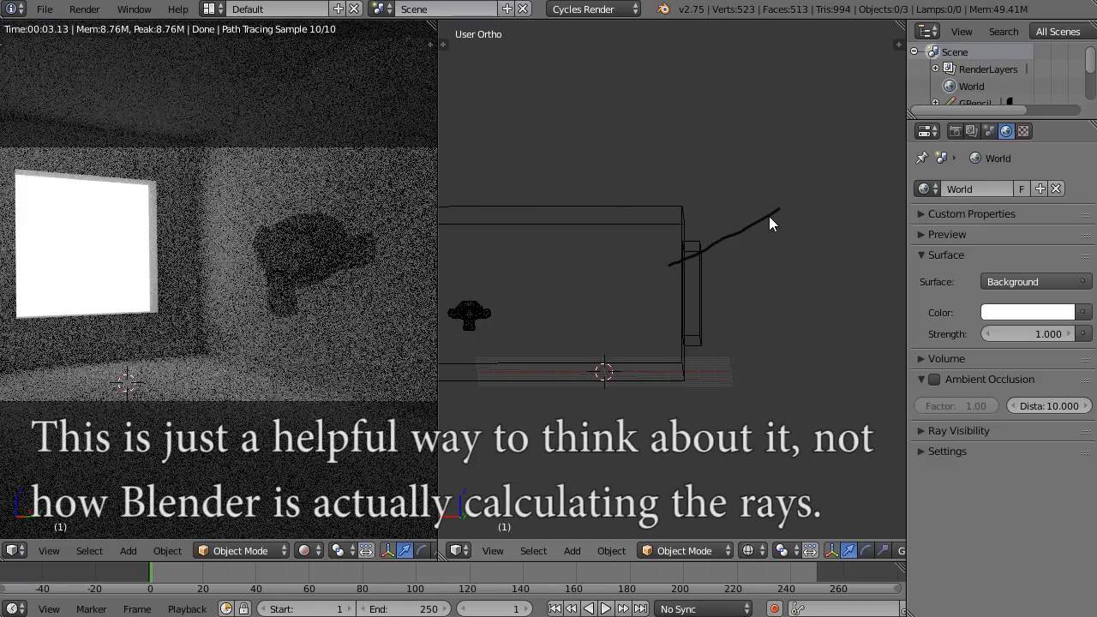
pyautogui.moveTo(769, 216)
pyautogui.mouseDown()
pyautogui.moveTo(638, 154)
pyautogui.moveTo(709, 154)
pyautogui.moveTo(730, 226)
pyautogui.mouseUp()
pyautogui.moveTo(815, 196)
pyautogui.mouseDown(button='middle')
pyautogui.moveTo(715, 242)
pyautogui.moveTo(791, 213)
pyautogui.mouseUp(button='middle')
pyautogui.moveTo(772, 222)
pyautogui.mouseDown(button='right')
pyautogui.moveTo(665, 275)
pyautogui.moveTo(761, 233)
pyautogui.moveTo(690, 157)
pyautogui.moveTo(719, 141)
pyautogui.moveTo(643, 172)
pyautogui.mouseUp(button='right')
pyautogui.moveTo(720, 269); pyautogui.dragTo(759, 299, button='middle')
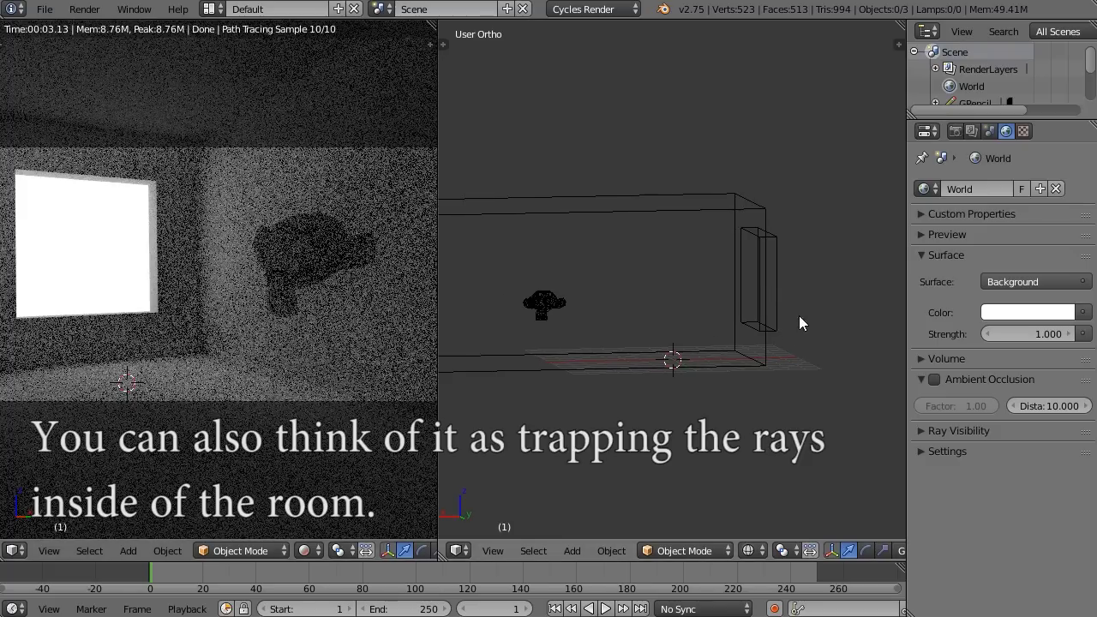
pyautogui.moveTo(800, 319); pyautogui.dragTo(589, 337, button='middle')
# Step: Add an area lamp to the scene
pyautogui.hotkey('shift', 'a')
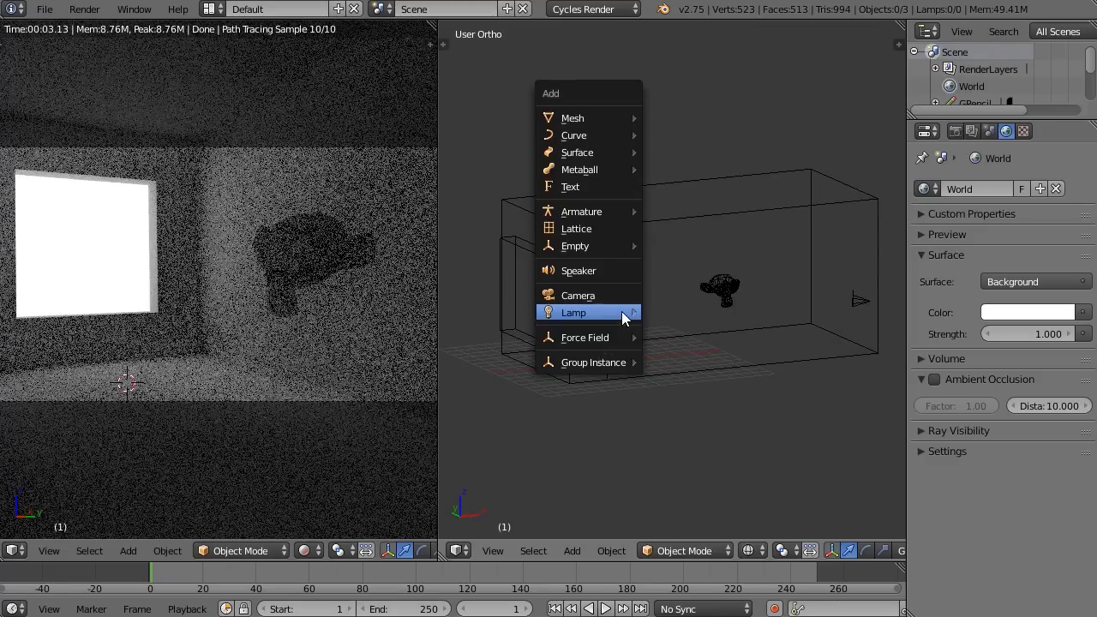
pyautogui.moveTo(623, 312)
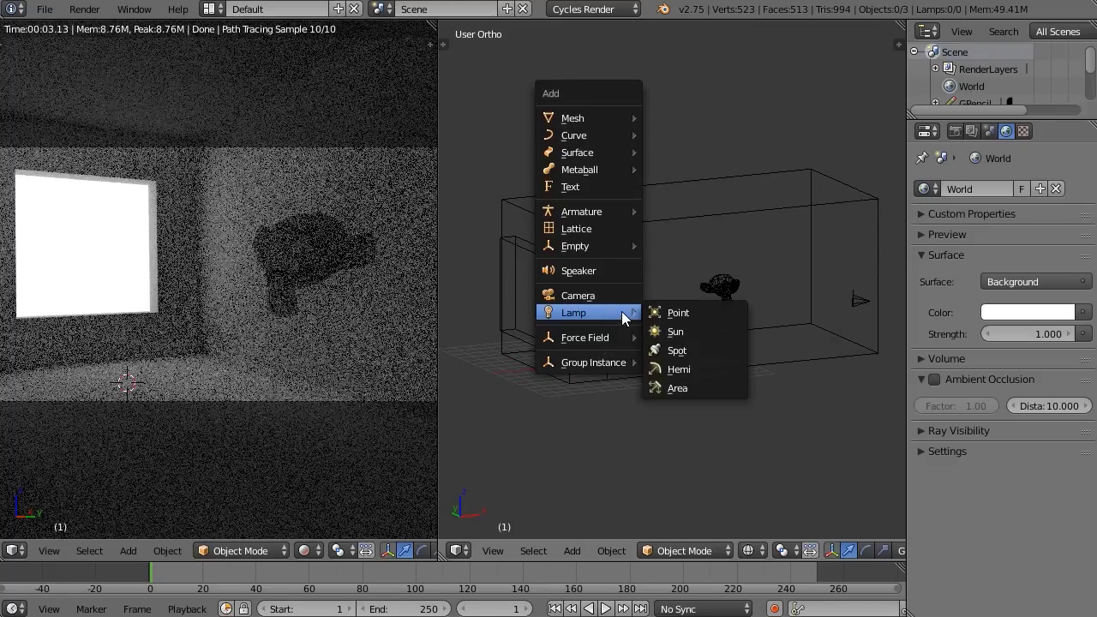
pyautogui.click(707, 385)
pyautogui.moveTo(707, 382); pyautogui.dragTo(677, 334, button='middle')
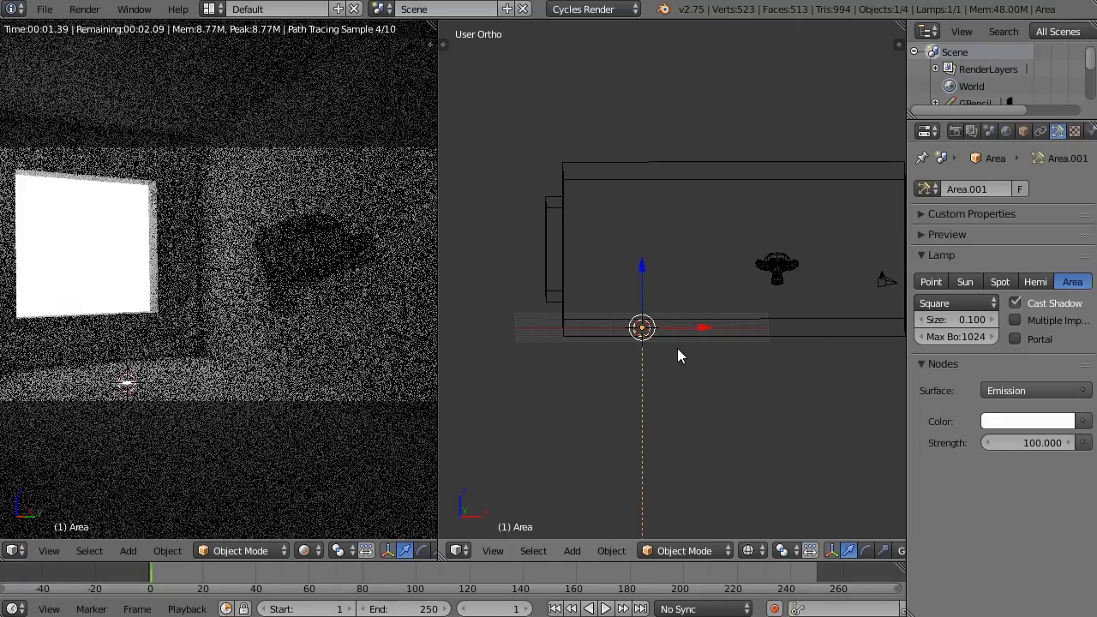
# Step: In front orthographic view, raise the area lamp straight up
pyautogui.press('KP_1')
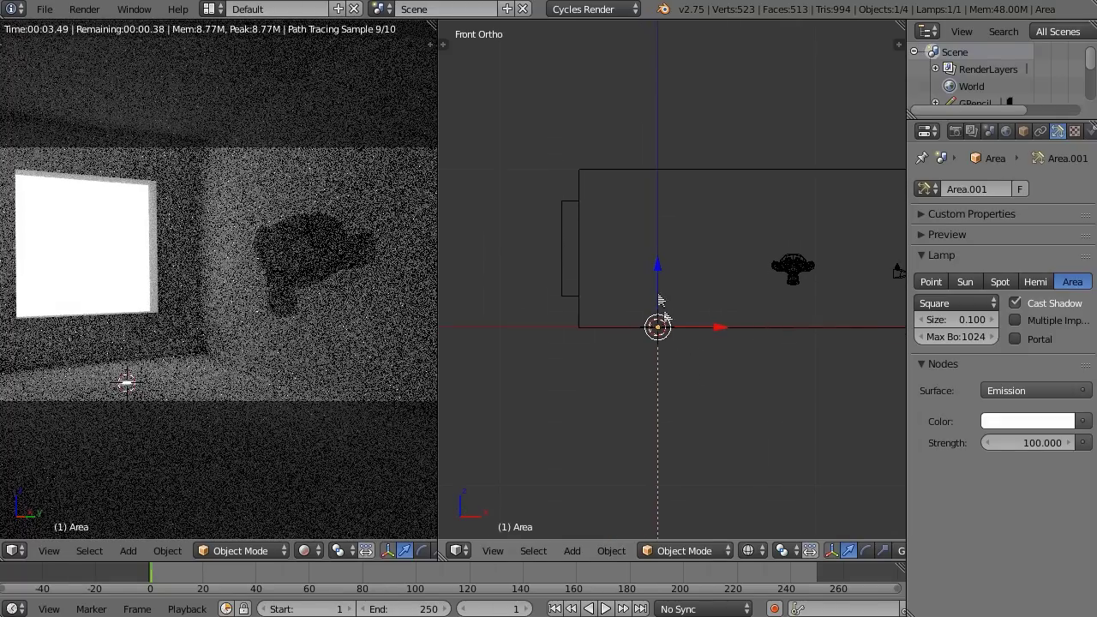
pyautogui.moveTo(657, 269); pyautogui.dragTo(657, 212)
pyautogui.keyDown('shift'); pyautogui.moveTo(650, 290); pyautogui.dragTo(708, 317, button='middle'); pyautogui.keyUp('shift')
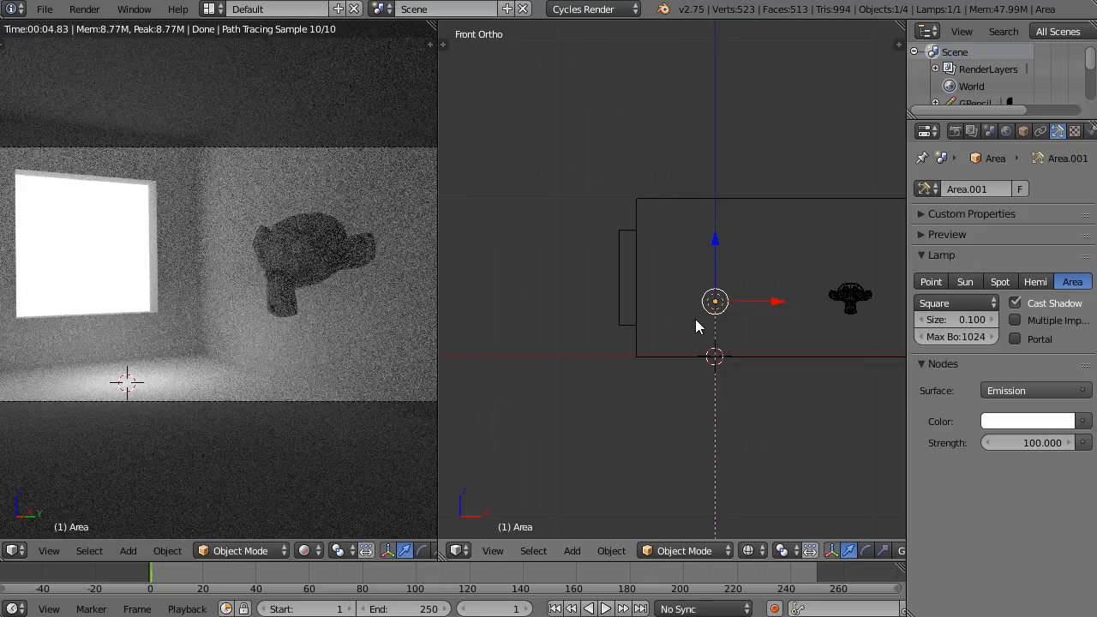
pyautogui.keyDown('shift'); pyautogui.moveTo(749, 414); pyautogui.dragTo(637, 443, button='middle'); pyautogui.keyUp('shift')
# Step: Rotate the area lamp -90° so it faces into the room
pyautogui.write('r')
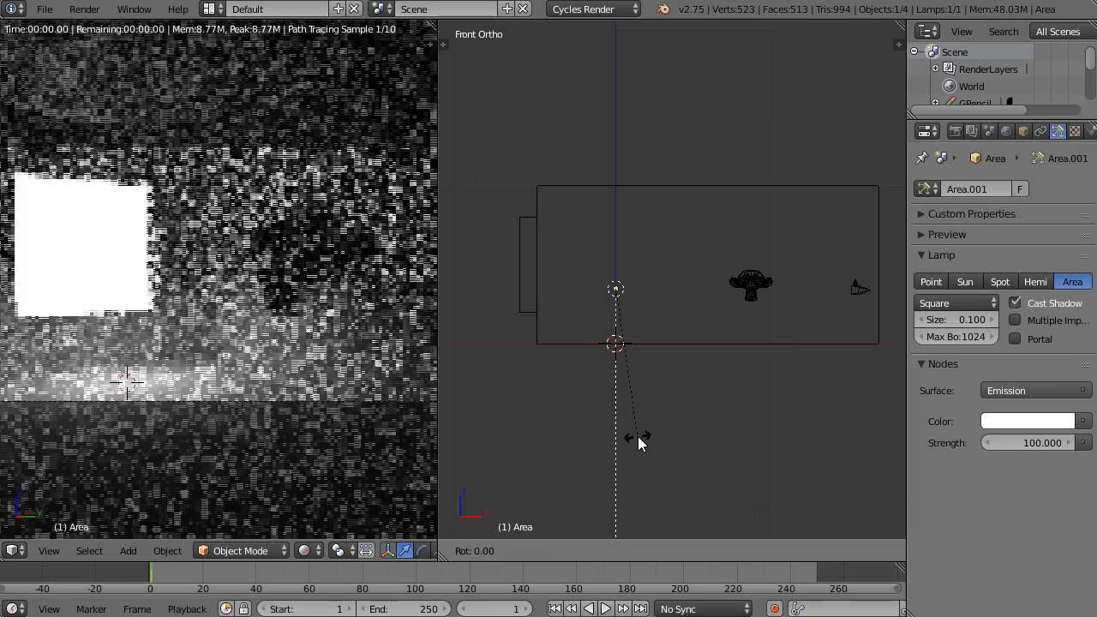
pyautogui.write('90')
pyautogui.press('-')
pyautogui.press('Return')
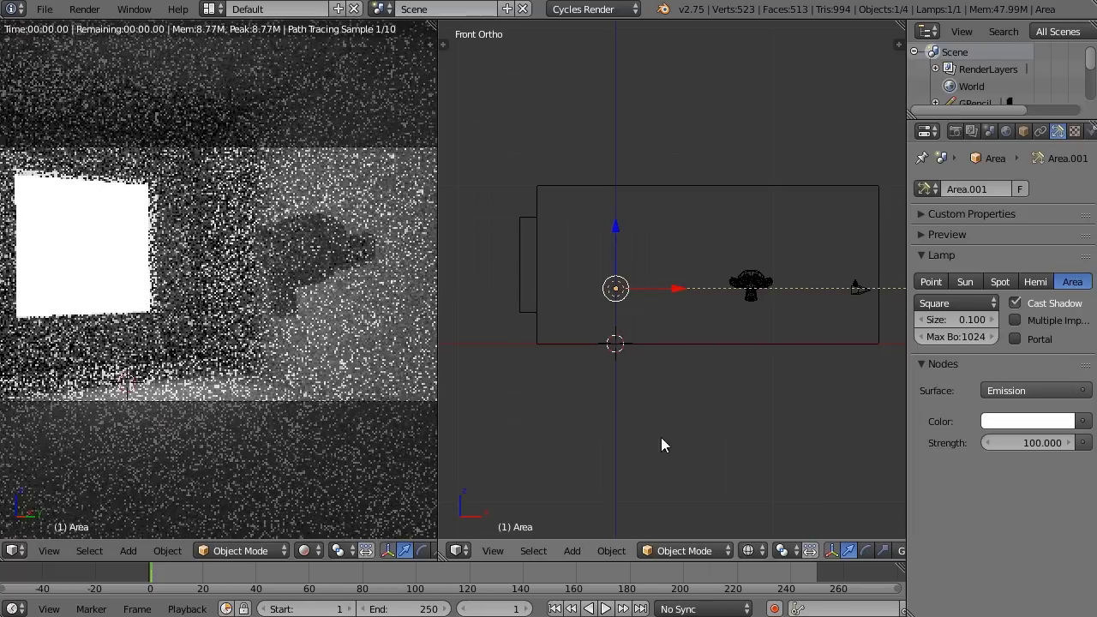
pyautogui.keyDown('shift'); pyautogui.moveTo(662, 366); pyautogui.dragTo(523, 365, button='middle'); pyautogui.keyUp('shift')
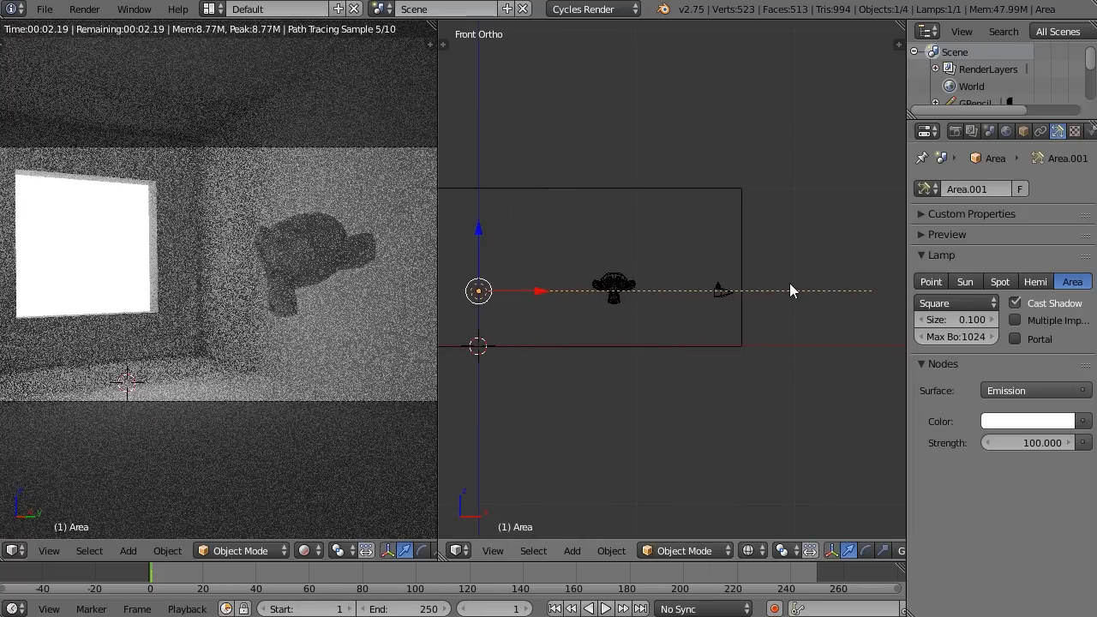
pyautogui.keyDown('shift'); pyautogui.moveTo(636, 304); pyautogui.dragTo(831, 305, button='middle'); pyautogui.keyUp('shift')
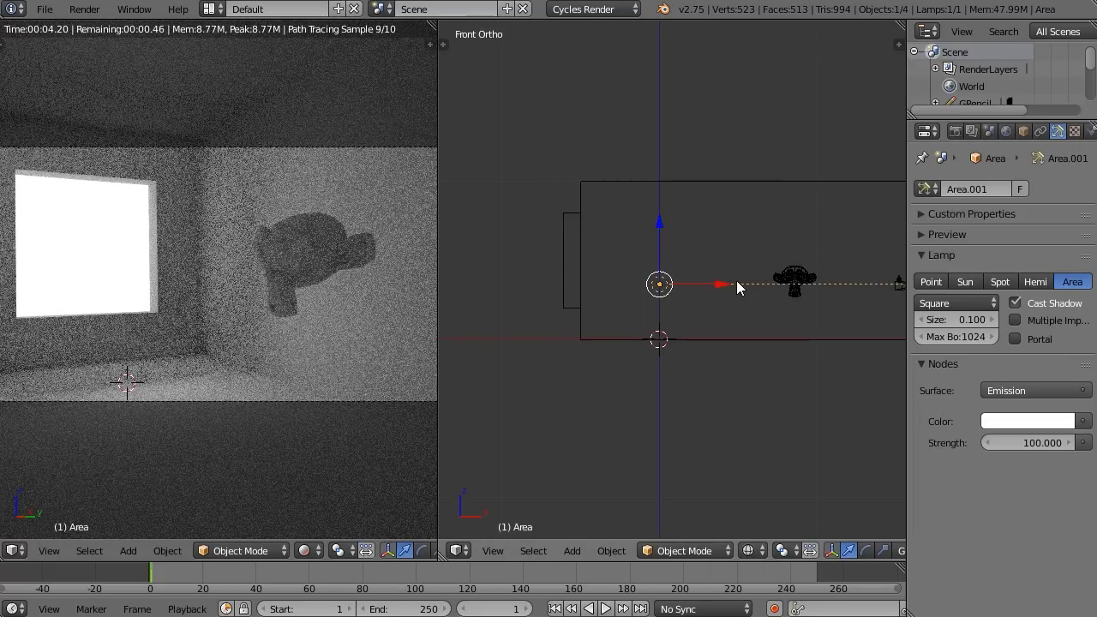
# Step: Slide the lamp left along X and up along Z into the left-wall window
pyautogui.press('g')
pyautogui.press('x')
pyautogui.click(634, 296)
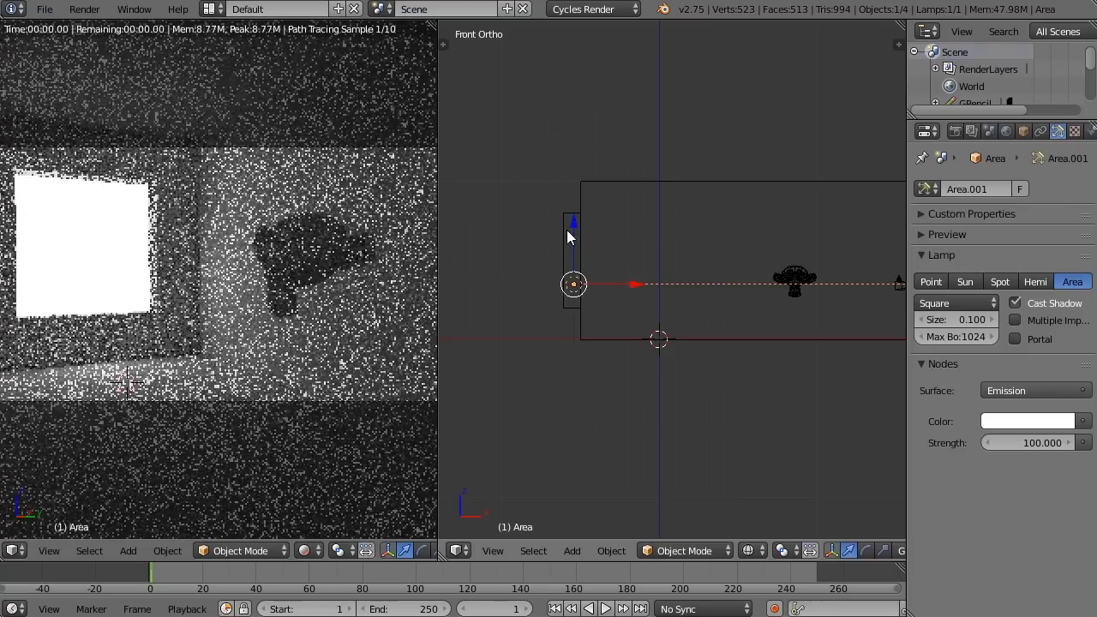
pyautogui.moveTo(572, 235); pyautogui.dragTo(573, 197)
pyautogui.keyDown('shift'); pyautogui.moveTo(656, 275); pyautogui.dragTo(627, 308, button='middle'); pyautogui.keyUp('shift')
pyautogui.scroll(-1, 501, 268)
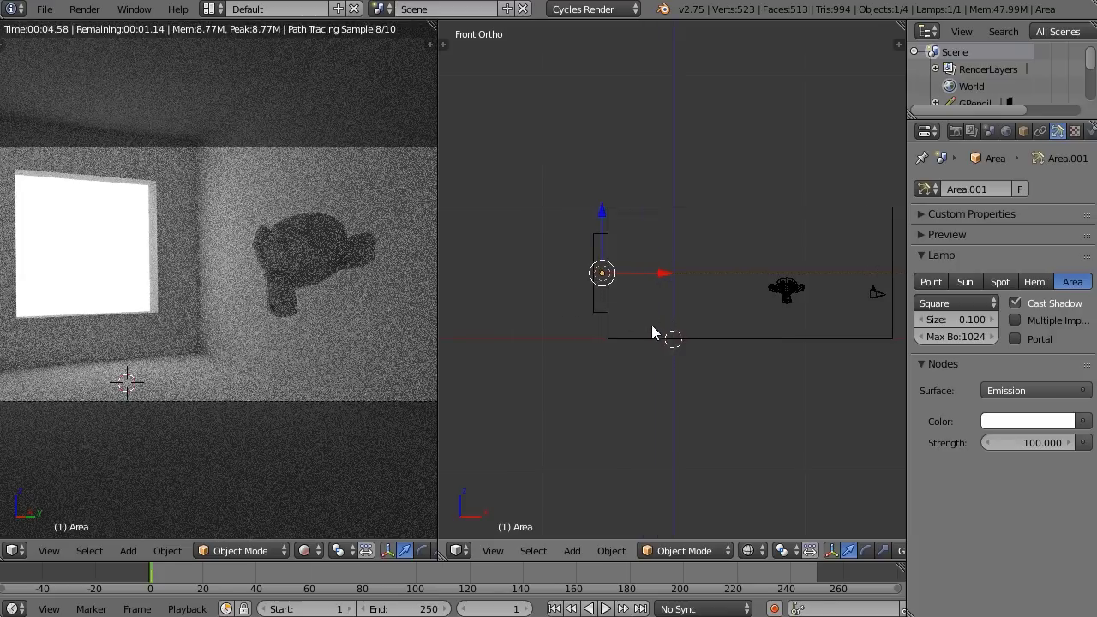
pyautogui.scroll(2, 639, 248)
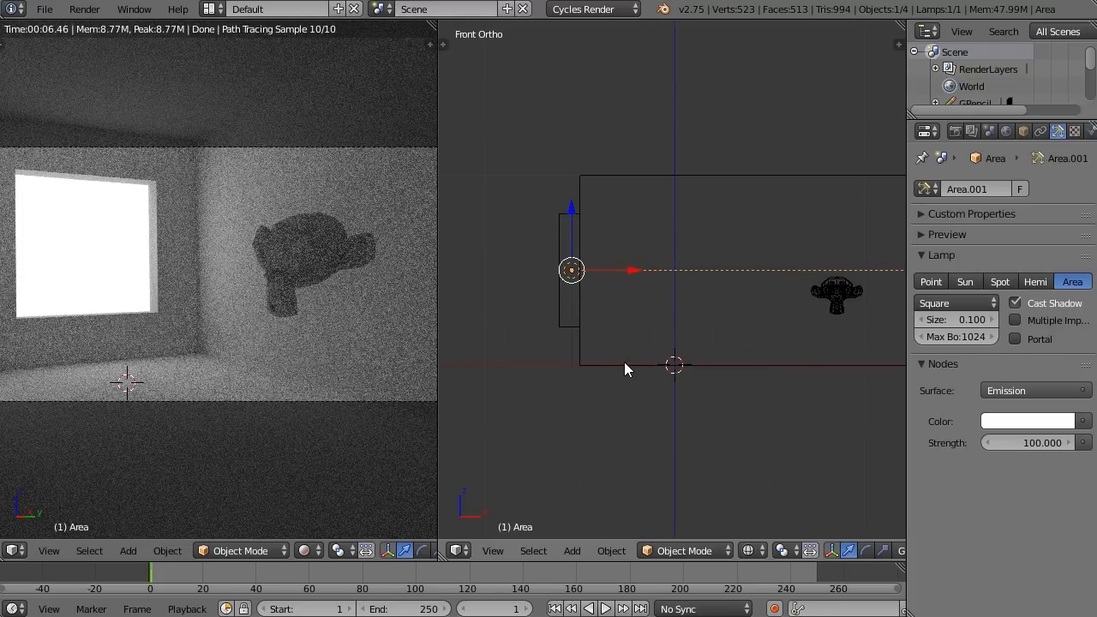
# Step: Tick Portal on the area lamp and enlarge its Size to 6.651 to fill the window
pyautogui.click(1016, 338)
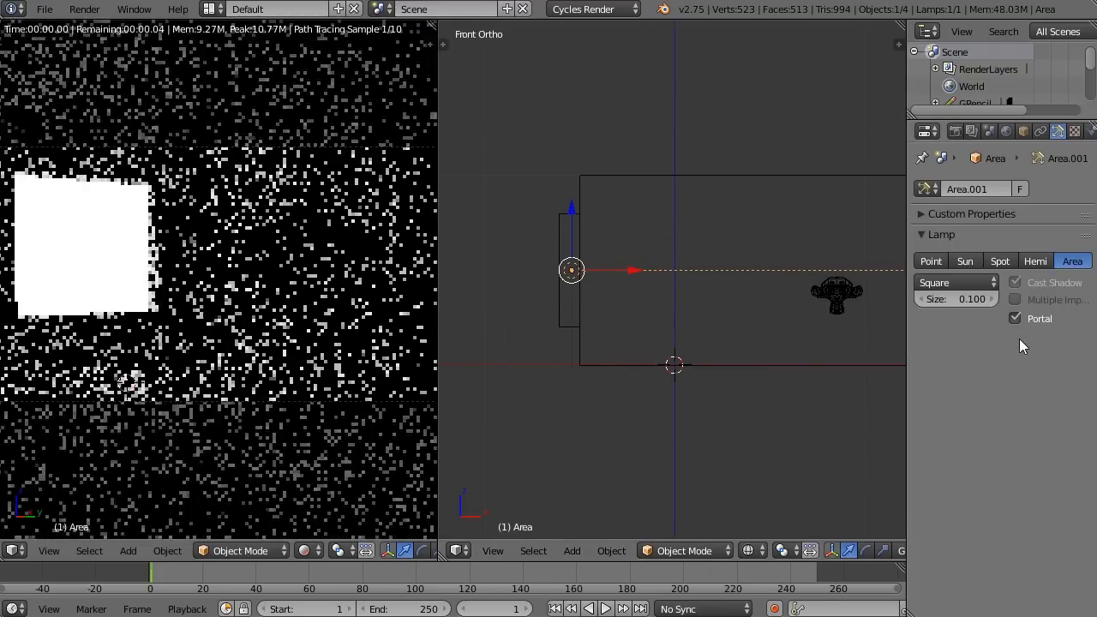
pyautogui.moveTo(559, 369); pyautogui.dragTo(507, 269, button='middle')
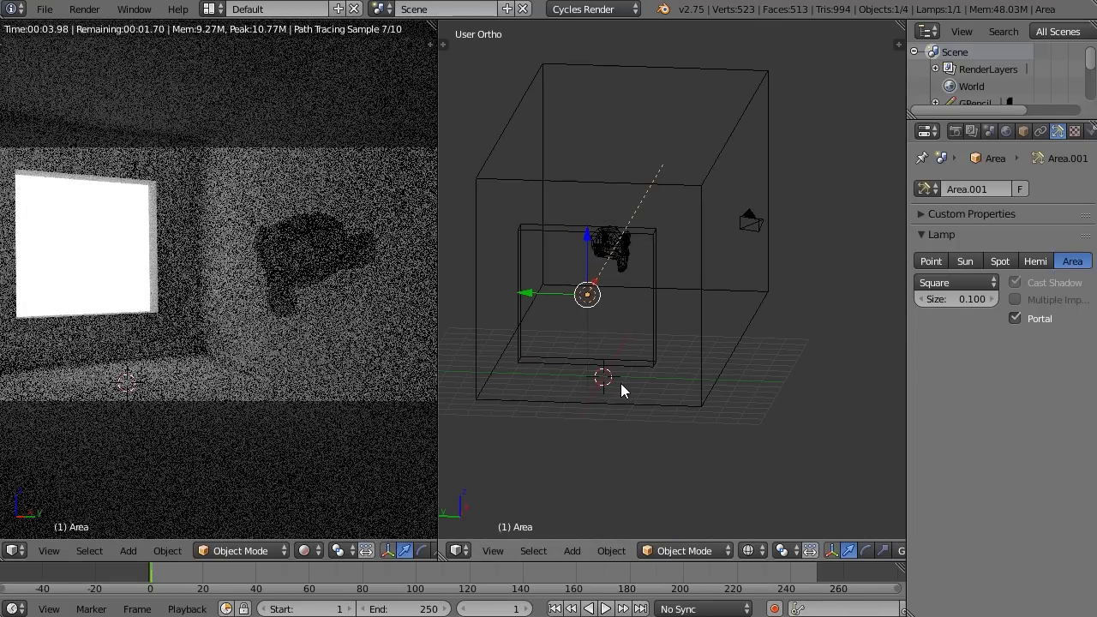
pyautogui.moveTo(622, 386); pyautogui.dragTo(766, 387, button='middle')
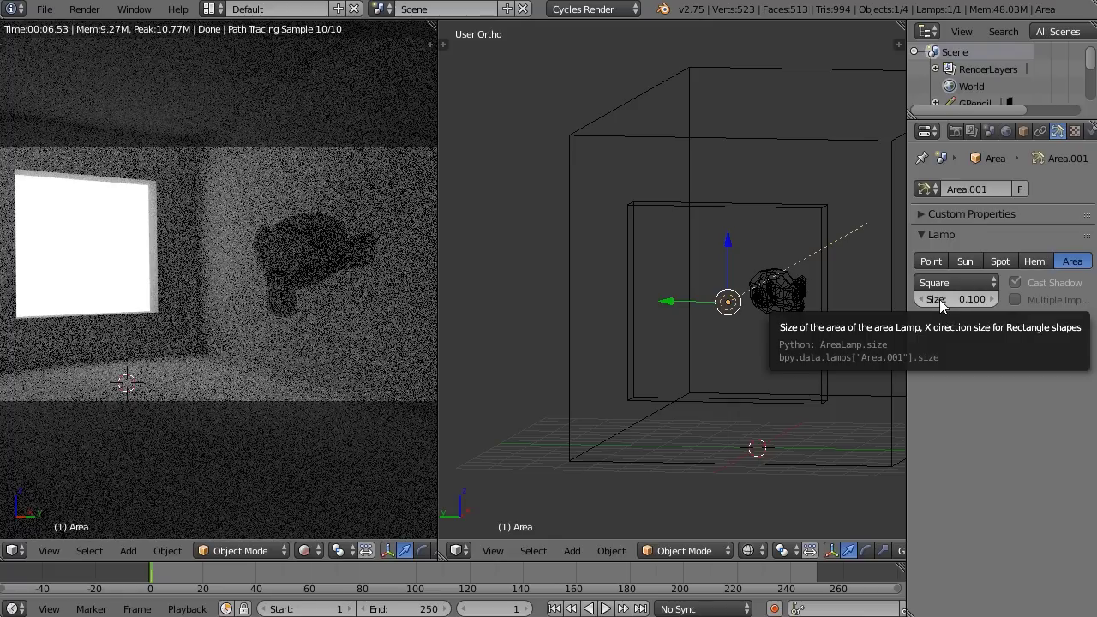
pyautogui.moveTo(939, 299); pyautogui.dragTo(981, 299)
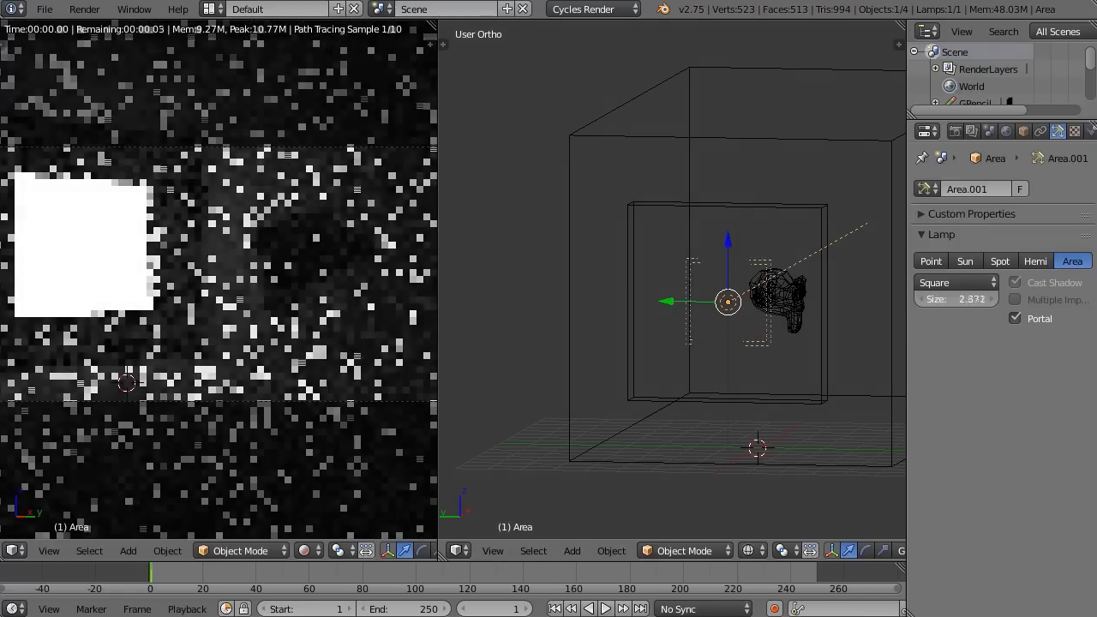
pyautogui.moveTo(946, 298); pyautogui.dragTo(994, 299)
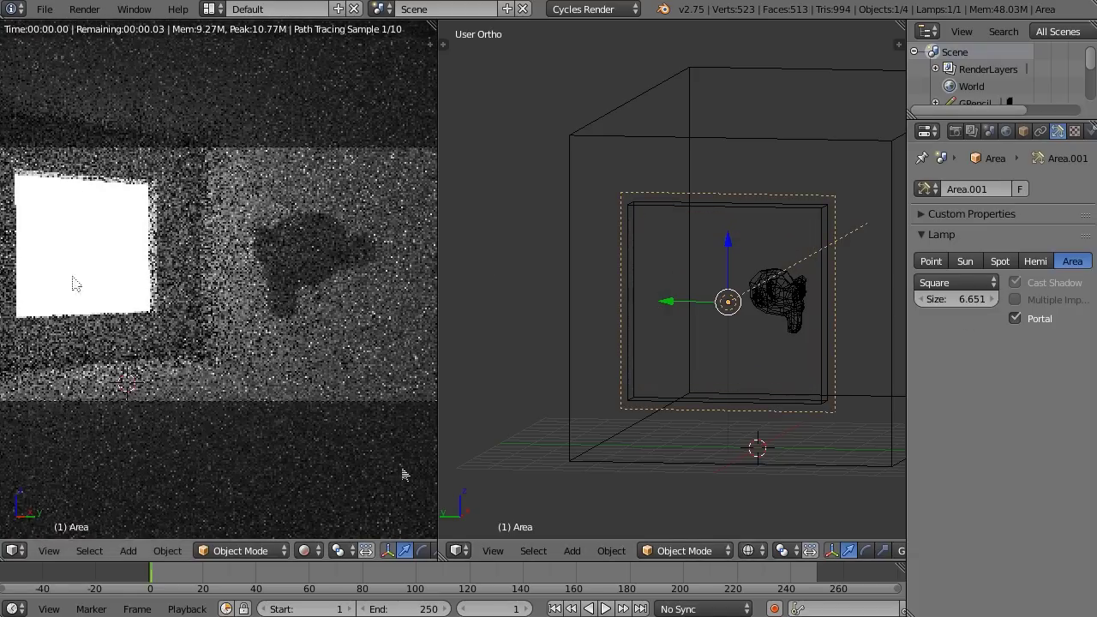
pyautogui.moveTo(726, 322); pyautogui.dragTo(705, 337, button='middle')
# Step: Return to front orthographic view and frame the lamp, monkey and camera
pyautogui.press('KP_1')
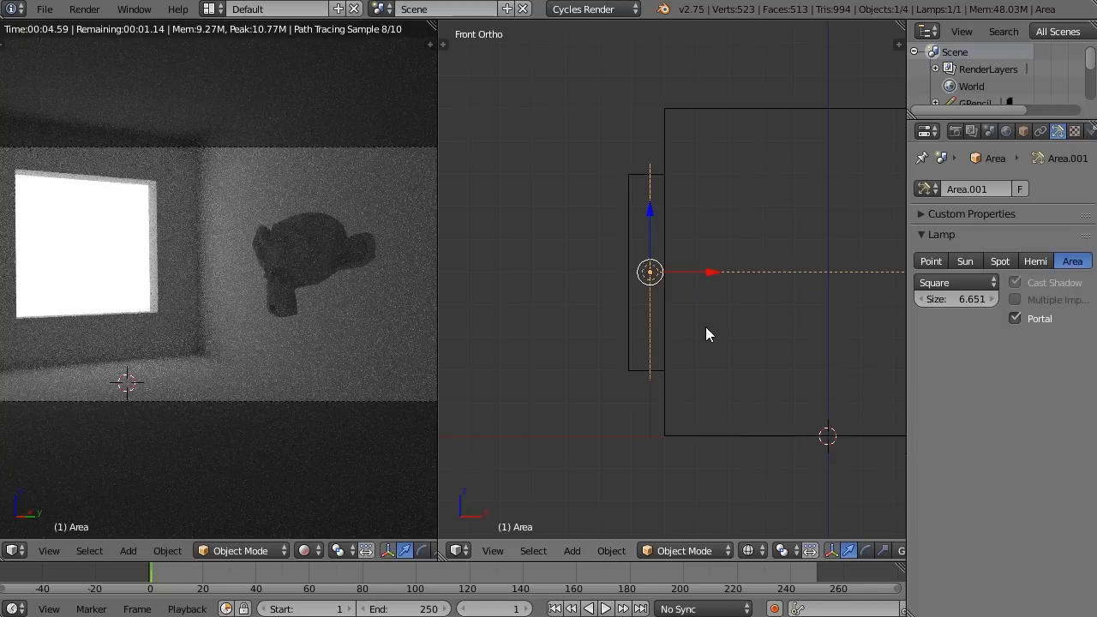
pyautogui.press('g')
pyautogui.press('x')
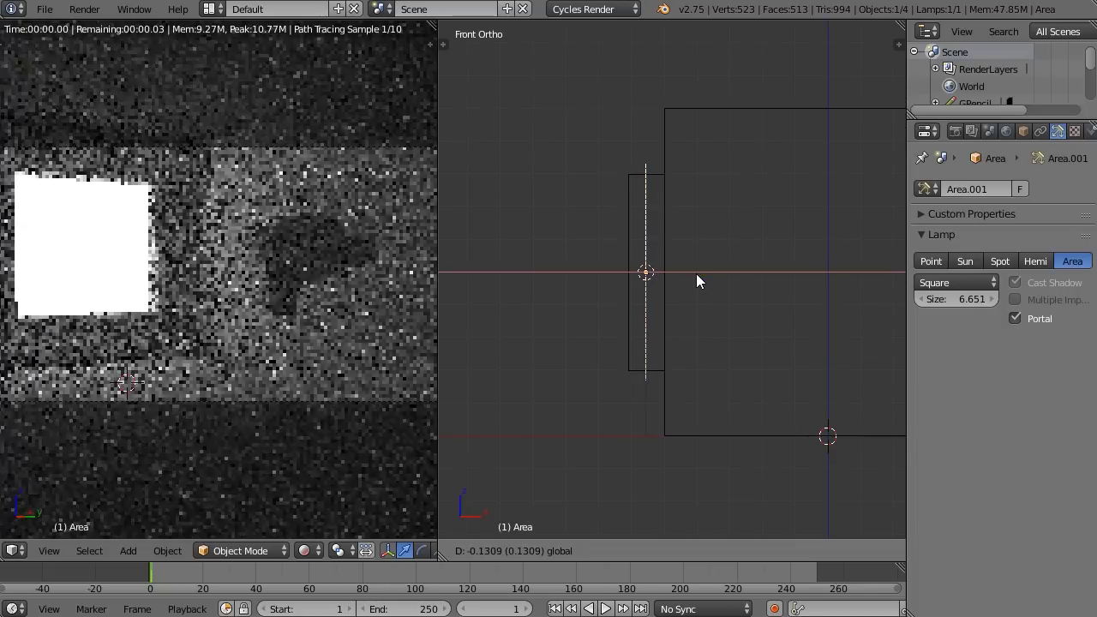
pyautogui.press('Escape')
pyautogui.scroll(-1, 718, 330)
pyautogui.scroll(-1, 718, 337)
pyautogui.keyDown('shift'); pyautogui.moveTo(746, 334); pyautogui.dragTo(549, 358, button='middle'); pyautogui.keyUp('shift')
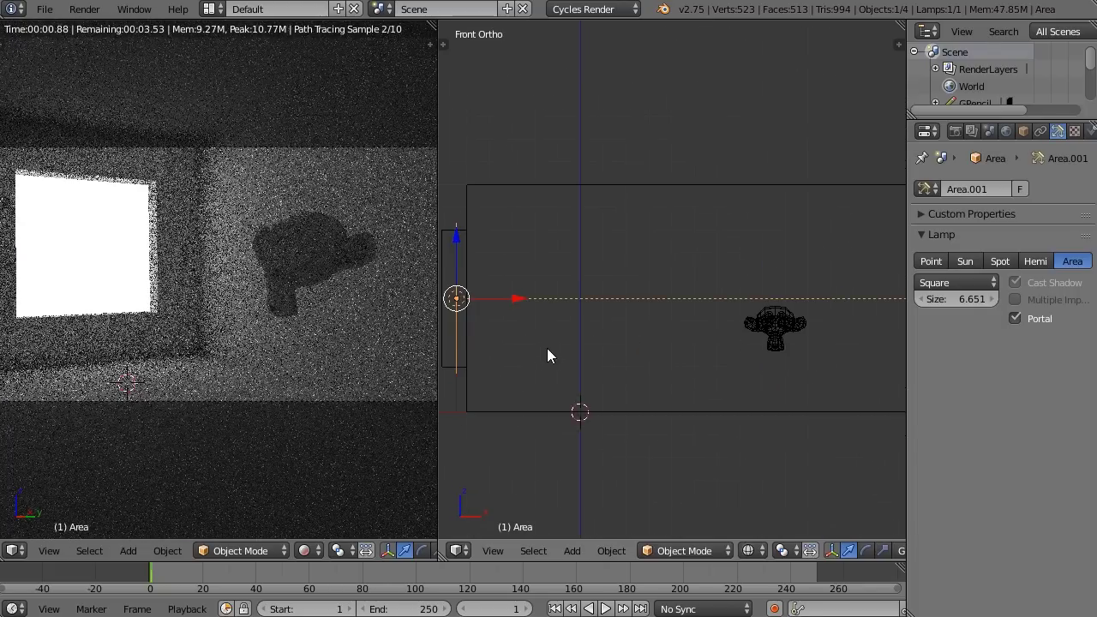
pyautogui.scroll(-1, 712, 352)
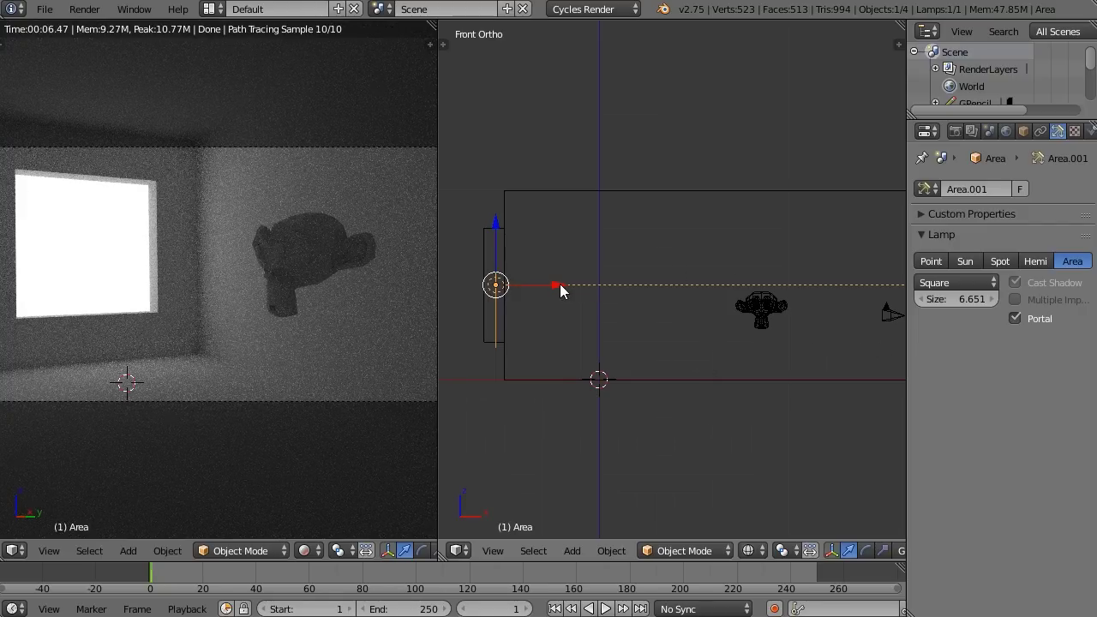
# Step: Try the portal lamp at other X positions, right and far left outside the room
pyautogui.moveTo(560, 283); pyautogui.dragTo(736, 284)
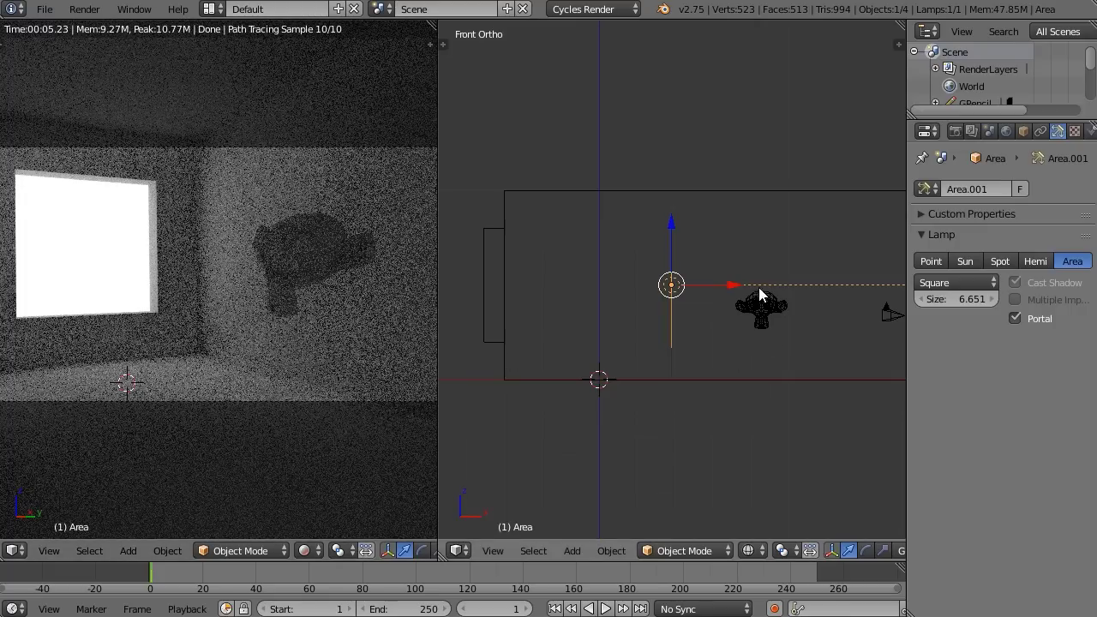
pyautogui.moveTo(734, 285); pyautogui.dragTo(542, 286)
pyautogui.scroll(-2, 602, 347)
pyautogui.keyDown('shift'); pyautogui.moveTo(604, 347); pyautogui.dragTo(725, 303, button='middle'); pyautogui.keyUp('shift')
pyautogui.moveTo(725, 303); pyautogui.dragTo(500, 301)
pyautogui.keyDown('shift'); pyautogui.moveTo(541, 318); pyautogui.dragTo(571, 322, button='middle'); pyautogui.keyUp('shift')
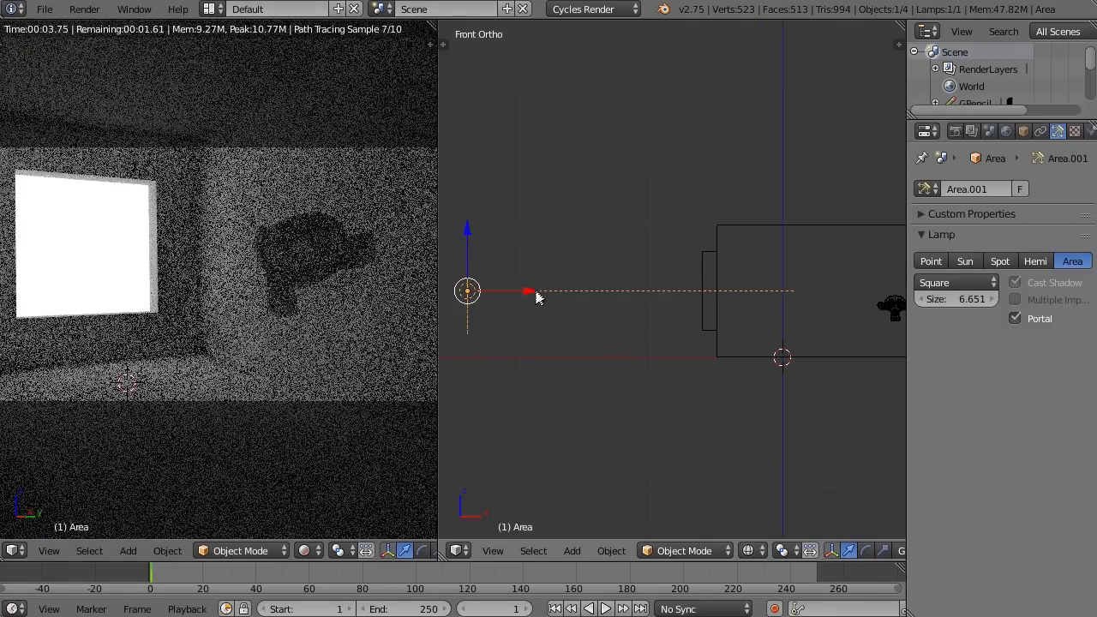
pyautogui.moveTo(536, 293); pyautogui.dragTo(590, 299)
pyautogui.scroll(-1, 616, 343)
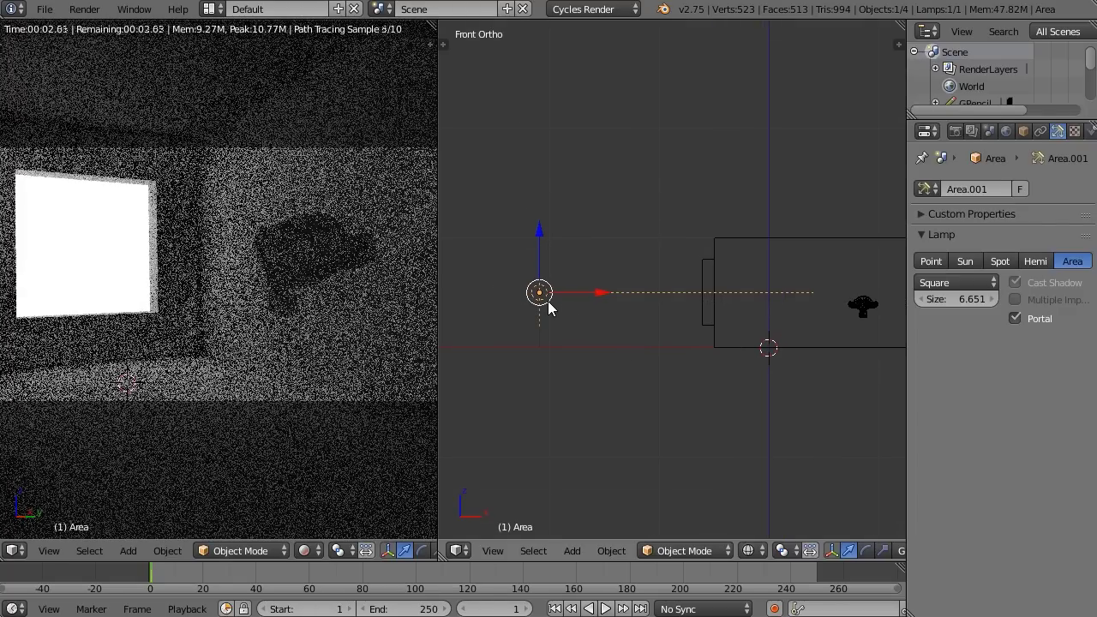
# Step: Move the lamp back into the window opening and orbit to check its fit
pyautogui.keyDown('shift'); pyautogui.moveTo(642, 272); pyautogui.dragTo(509, 299, button='middle'); pyautogui.keyUp('shift')
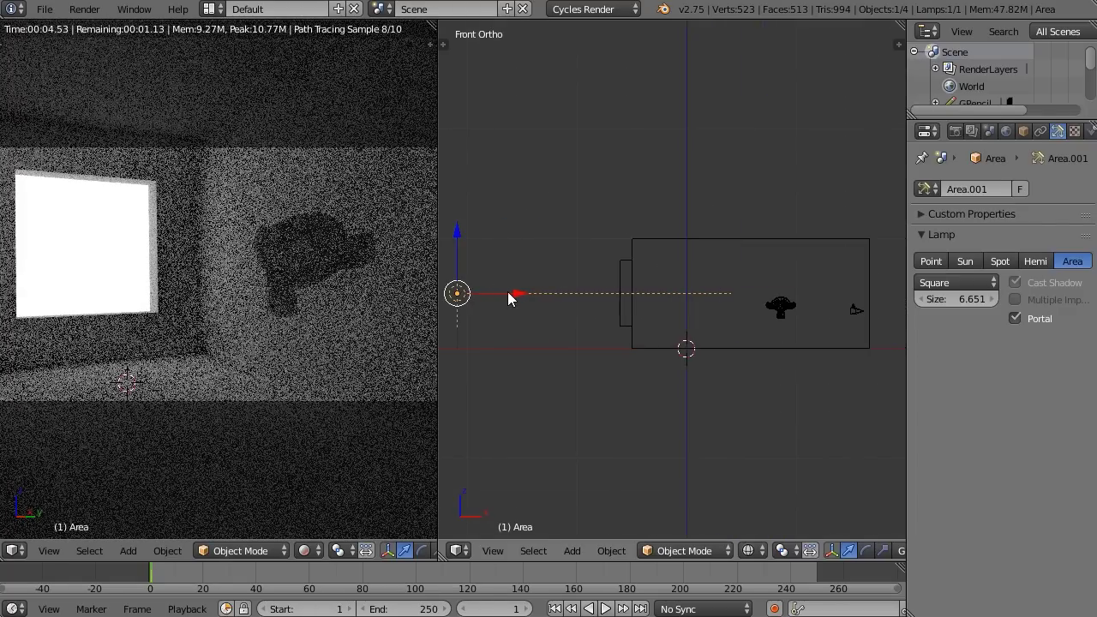
pyautogui.moveTo(509, 295); pyautogui.dragTo(676, 299)
pyautogui.scroll(5, 636, 310)
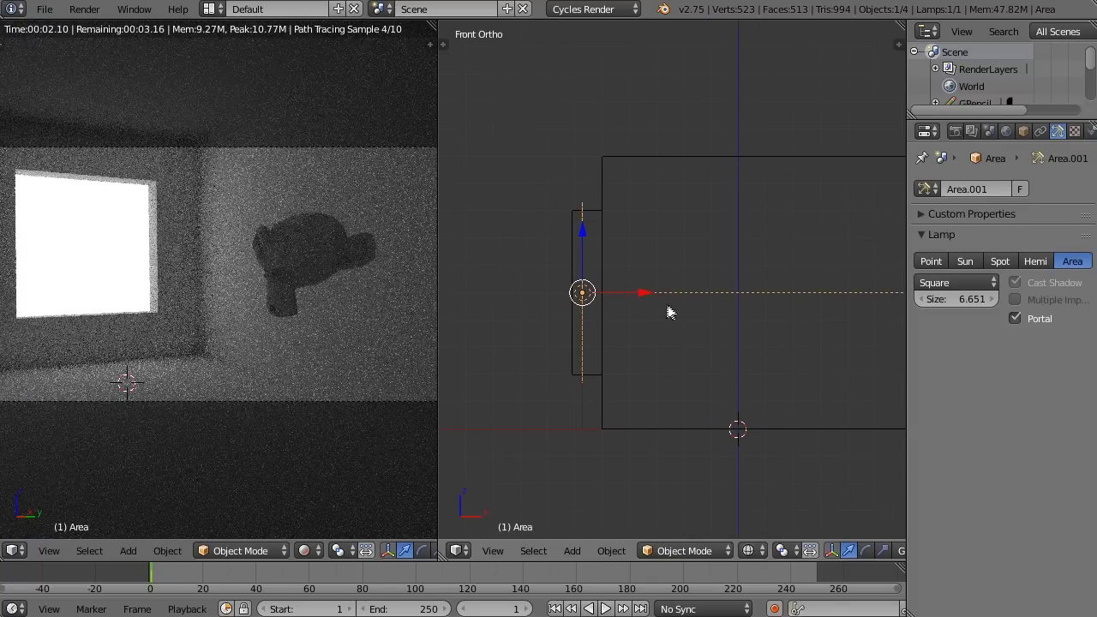
pyautogui.moveTo(669, 306); pyautogui.dragTo(653, 359, button='middle')
pyautogui.moveTo(551, 325); pyautogui.dragTo(763, 366, button='middle')
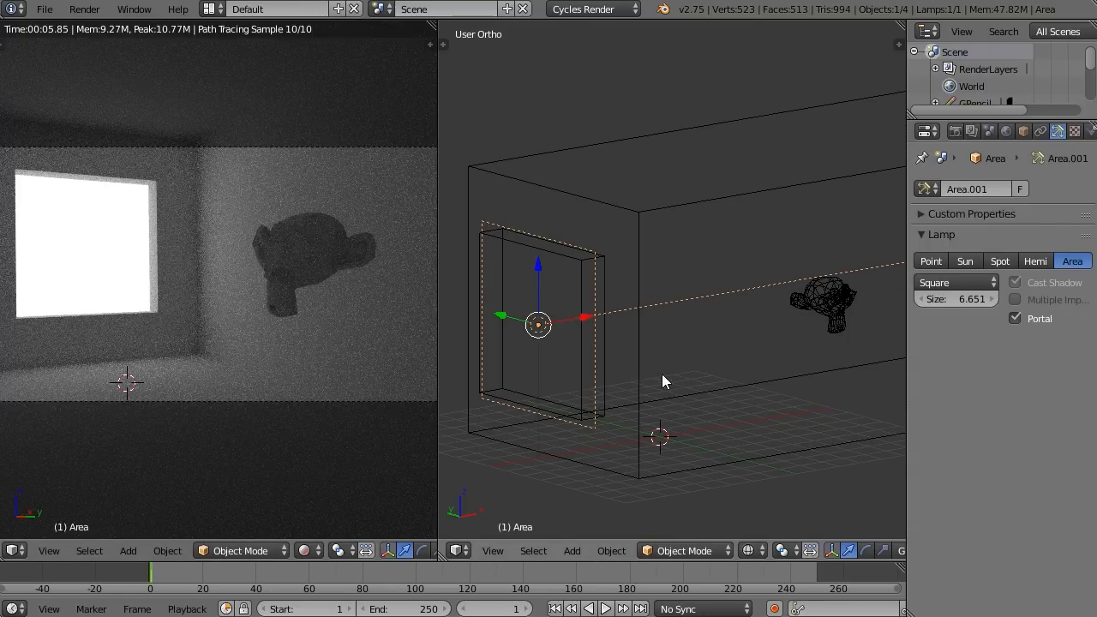
pyautogui.moveTo(683, 409); pyautogui.dragTo(650, 355, button='middle')
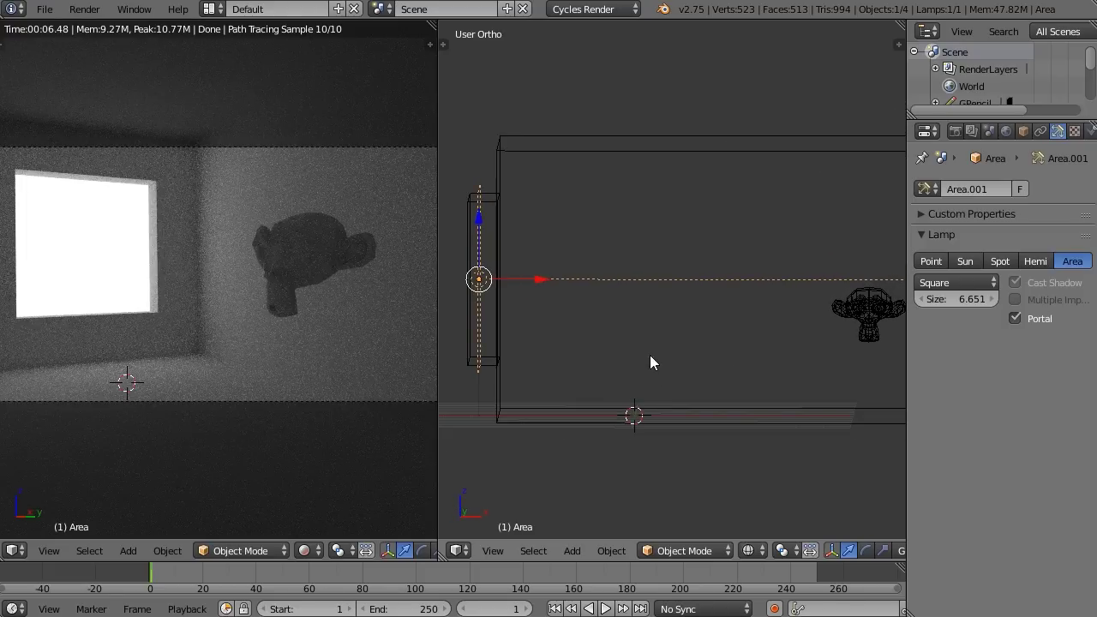
# Step: Show the World tab with its white Background at strength 1.000, toggling Custom Properties open and closed
pyautogui.click(1006, 130)
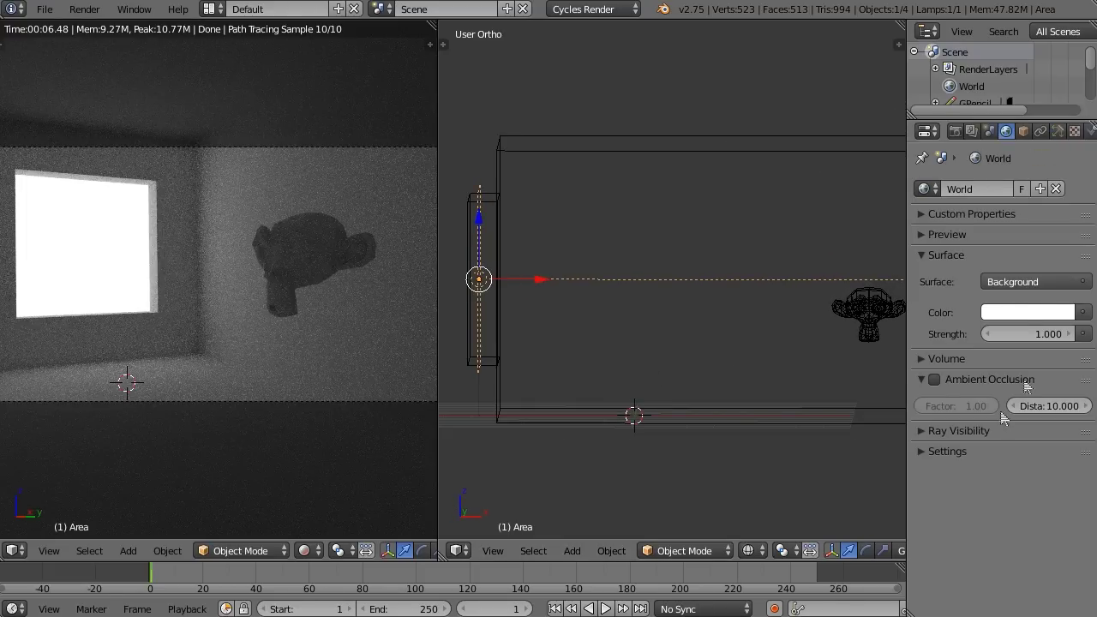
pyautogui.click(920, 214)
pyautogui.click(920, 213)
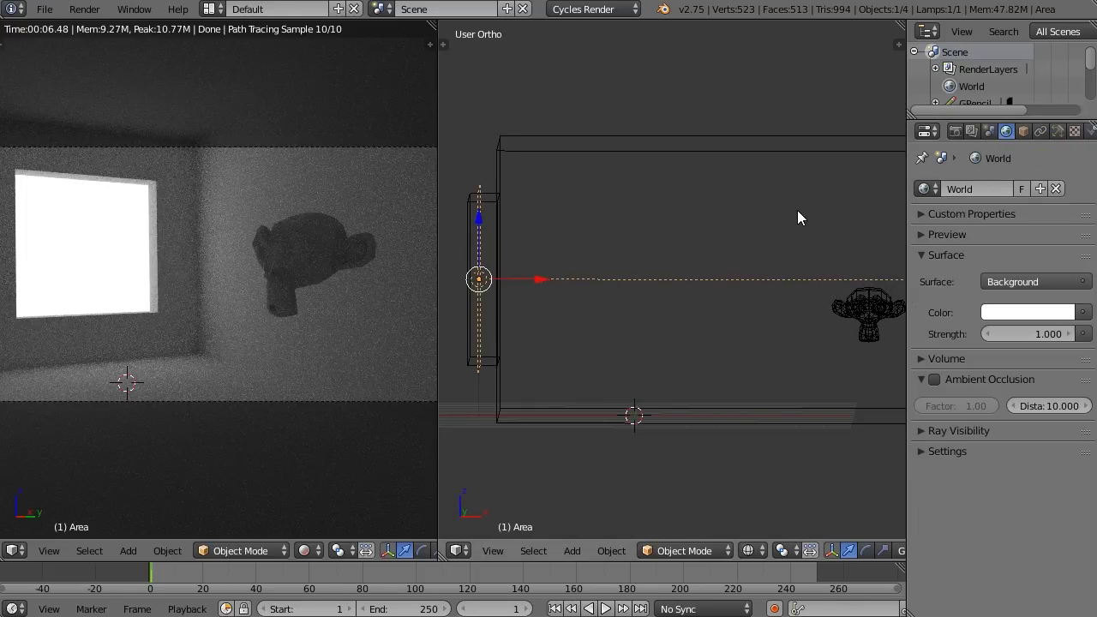